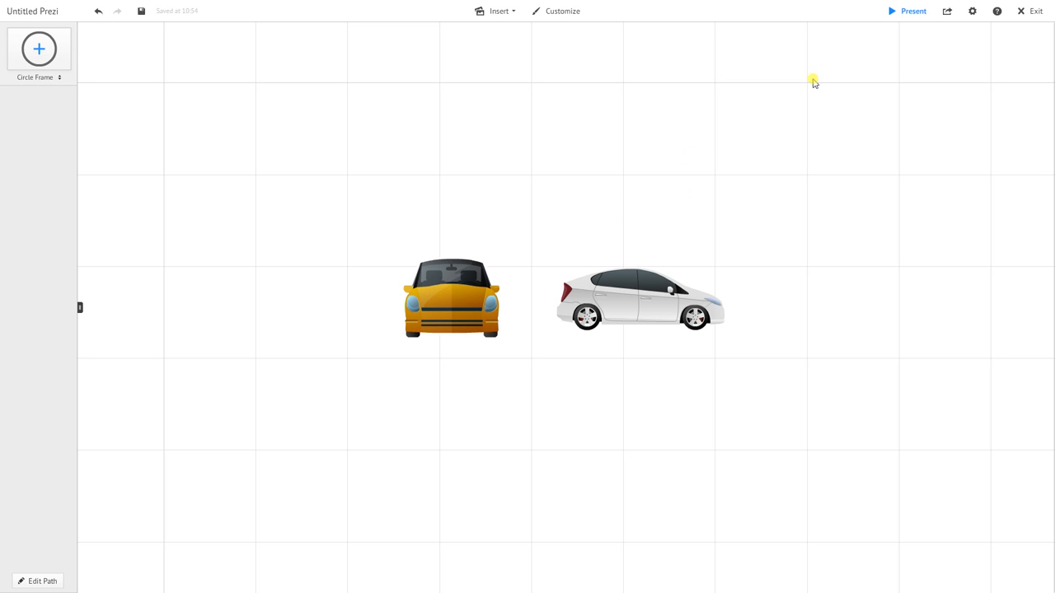
- Check that the screen ratio is off and preview the two cars in presentation mode
{"action": "left_click", "coordinate": [973, 16]}
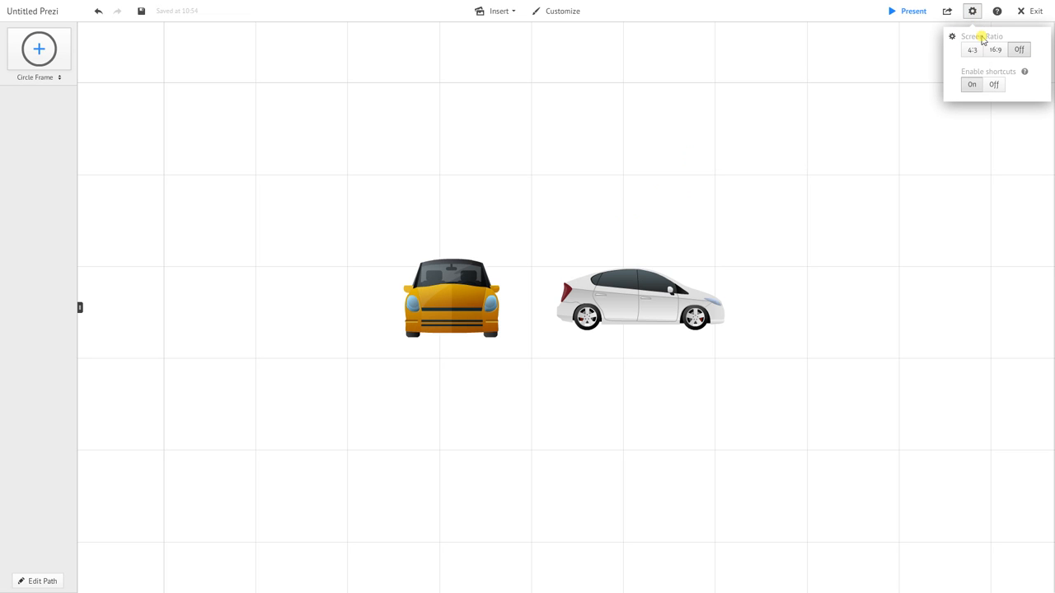
{"action": "left_click", "coordinate": [1018, 51]}
{"action": "left_click", "coordinate": [907, 11]}
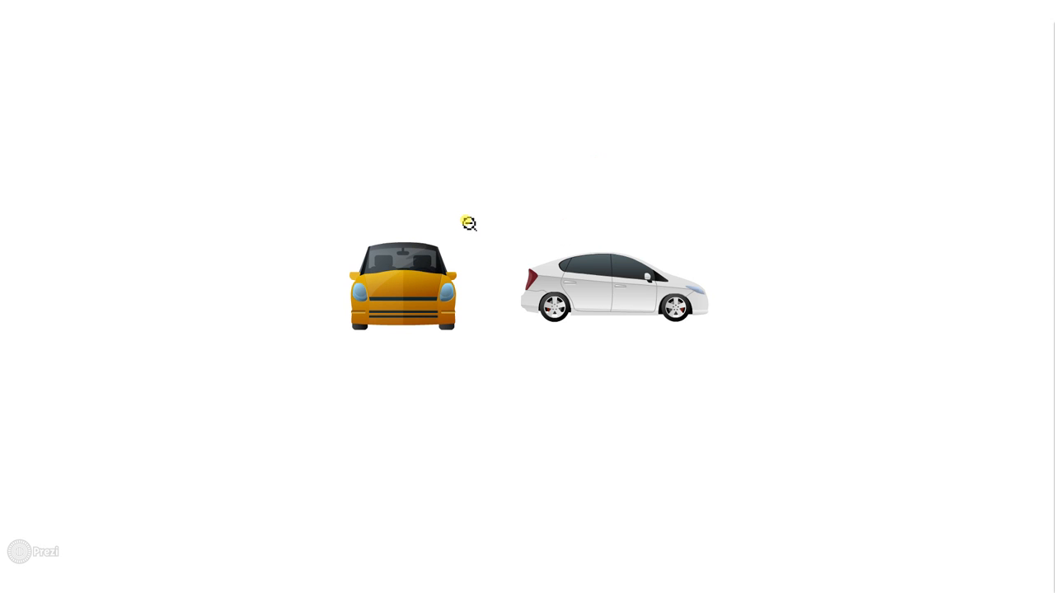
{"action": "key", "text": "Escape"}
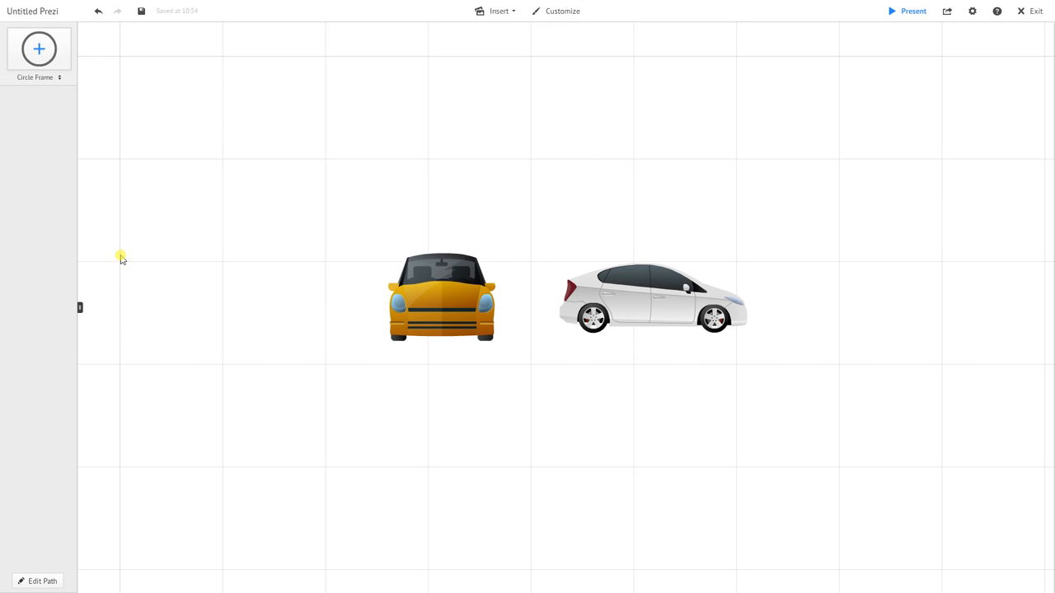
- Set the presentation's screen ratio to 4:3
{"action": "left_click", "coordinate": [972, 12]}
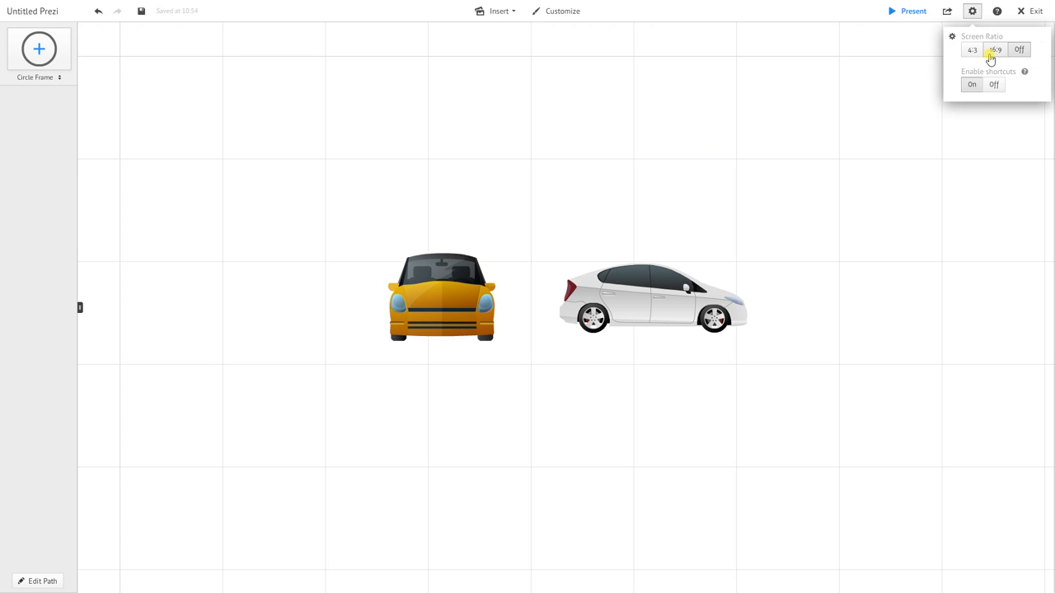
{"action": "left_click", "coordinate": [972, 51]}
{"action": "left_click", "coordinate": [973, 52]}
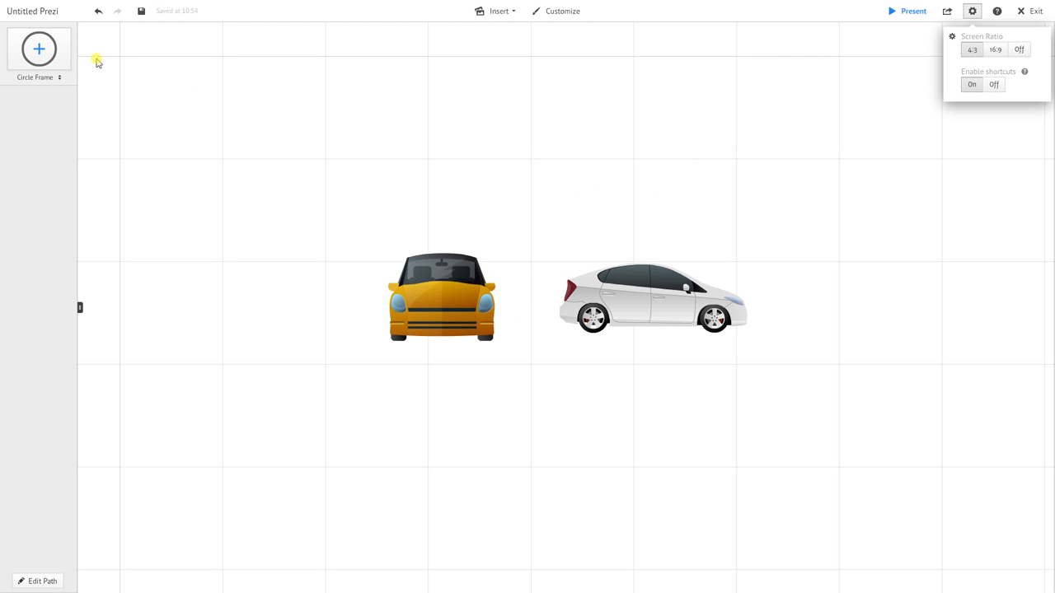
- Choose the Bracket frame type and add a bracket frame to the empty canvas above the orange car
{"action": "left_click", "coordinate": [54, 78]}
{"action": "left_click", "coordinate": [51, 96]}
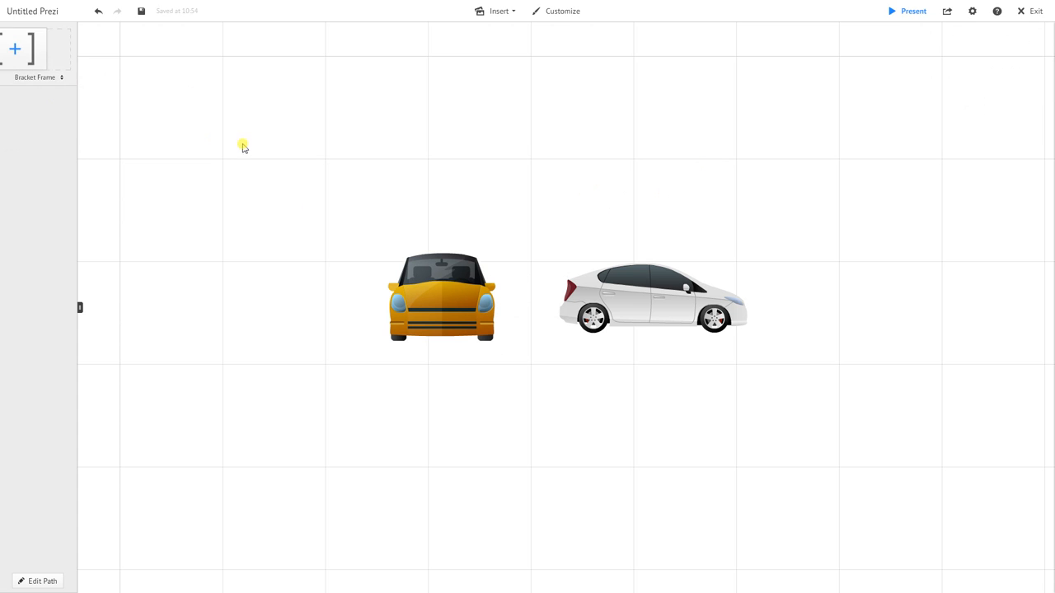
{"action": "left_click_drag", "start_coordinate": [38, 47], "coordinate": [291, 191]}
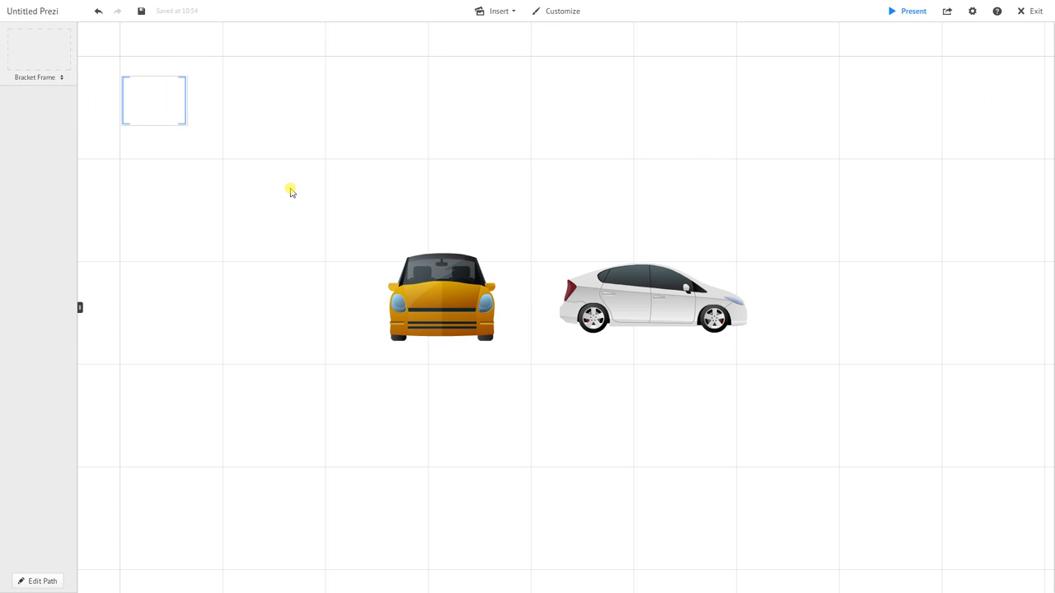
- Enlarge the bracket frame and move it so that it surrounds only the orange car
{"action": "left_click", "coordinate": [183, 109]}
{"action": "left_click", "coordinate": [167, 90]}
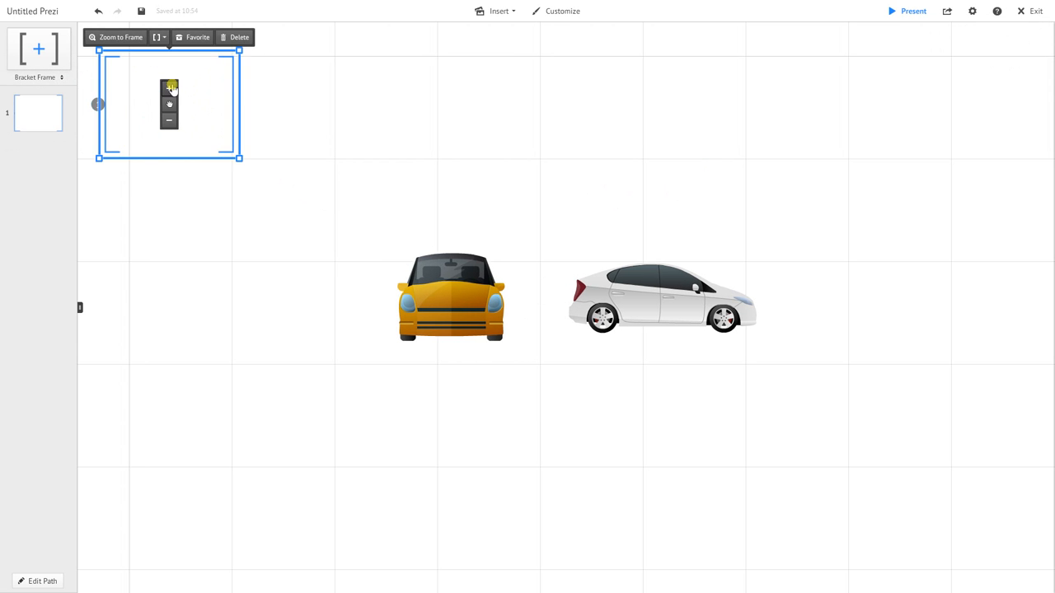
{"action": "left_click", "coordinate": [168, 89]}
{"action": "left_click_drag", "start_coordinate": [169, 104], "coordinate": [463, 297]}
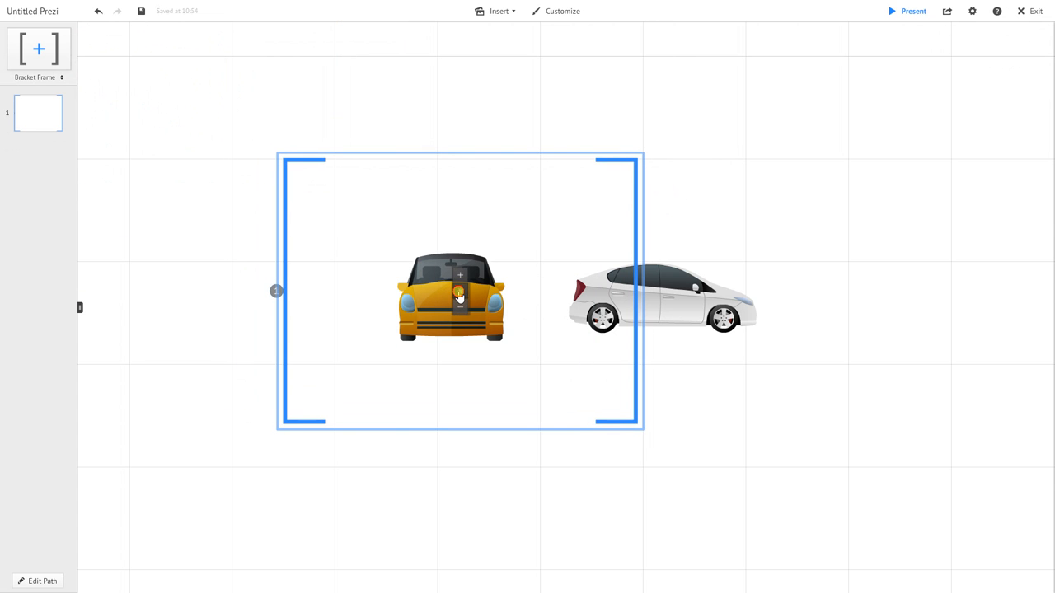
{"action": "left_click_drag", "start_coordinate": [644, 429], "coordinate": [599, 398]}
{"action": "left_click_drag", "start_coordinate": [461, 299], "coordinate": [424, 299]}
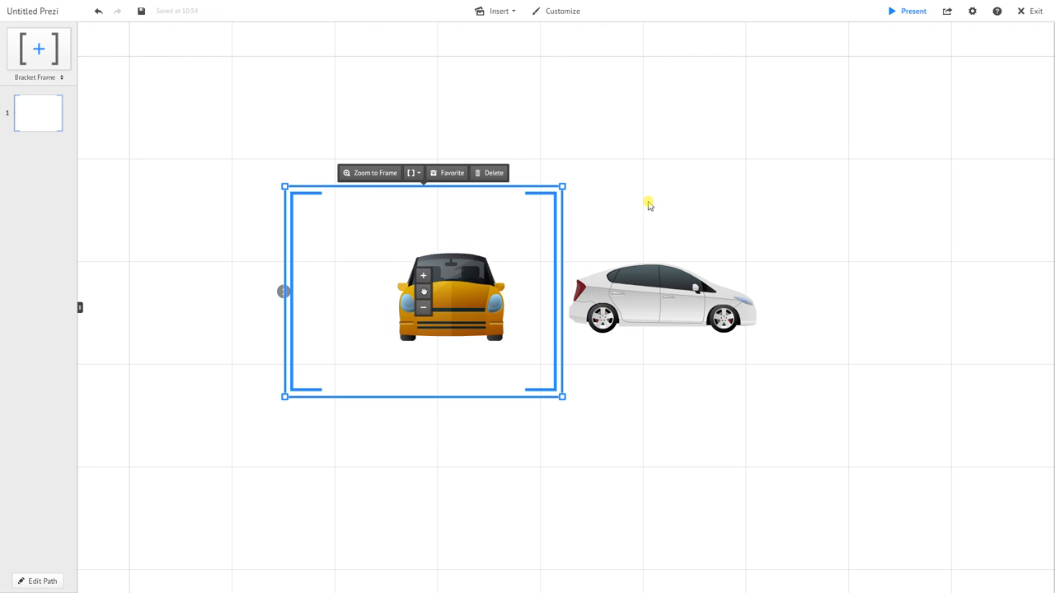
{"action": "left_click", "coordinate": [646, 204]}
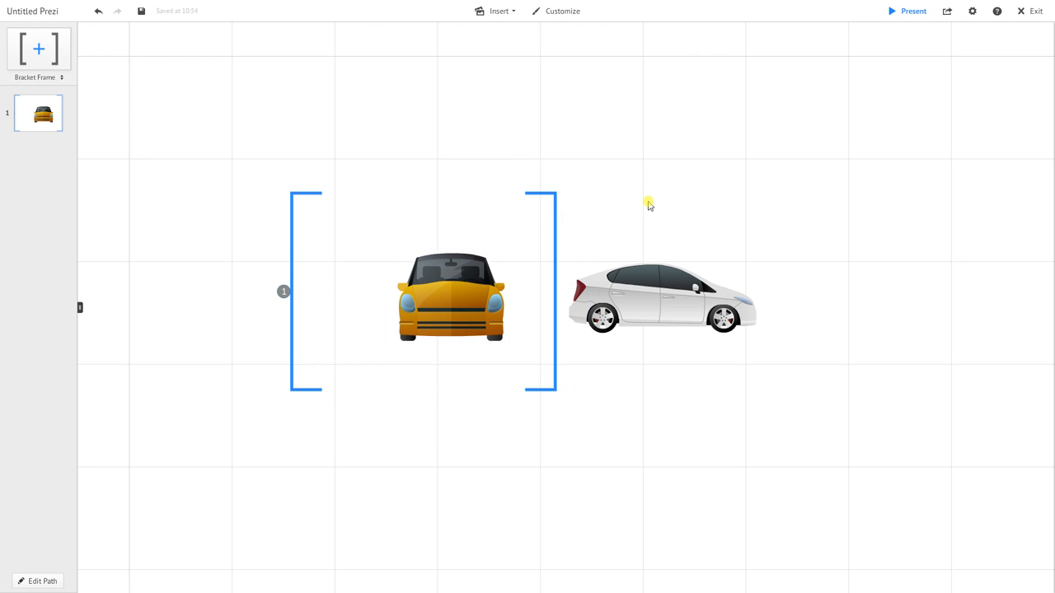
- Preview the framed orange car at the 4:3 ratio and again with the screen ratio off
{"action": "left_click", "coordinate": [919, 13]}
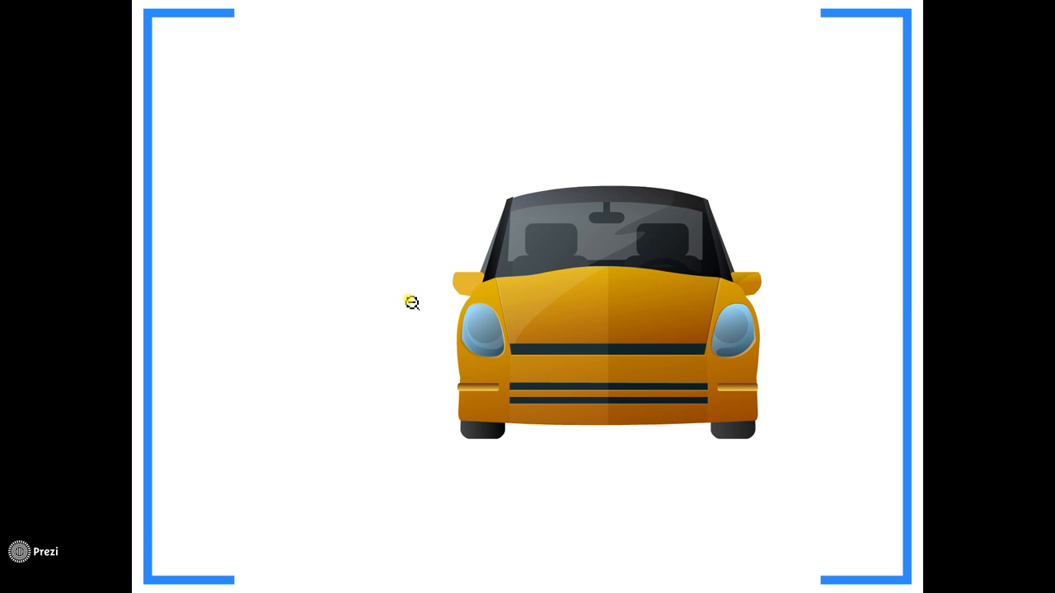
{"action": "key", "text": "Escape"}
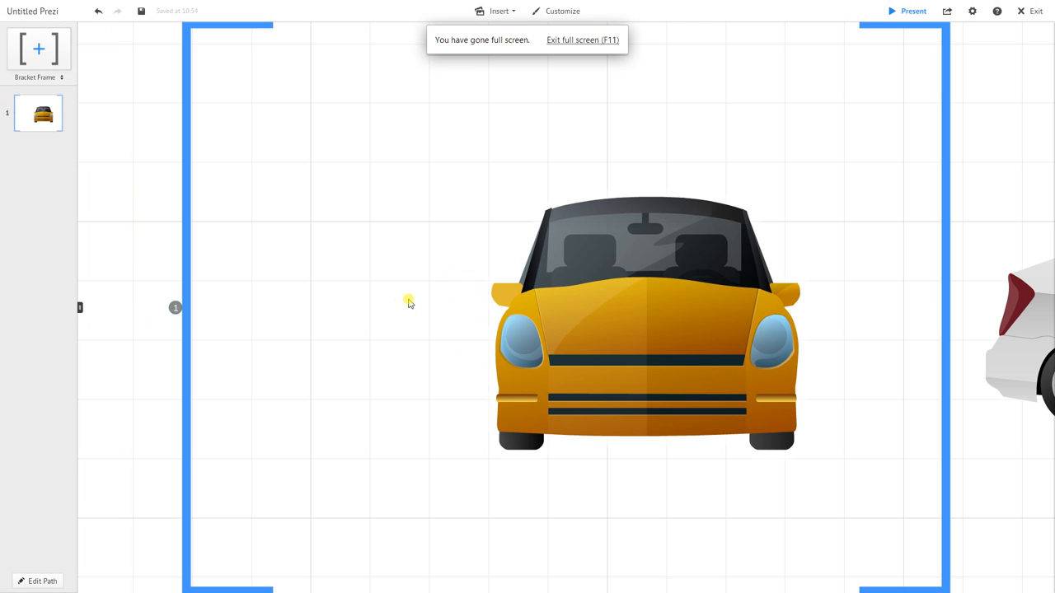
{"action": "left_click", "coordinate": [972, 11]}
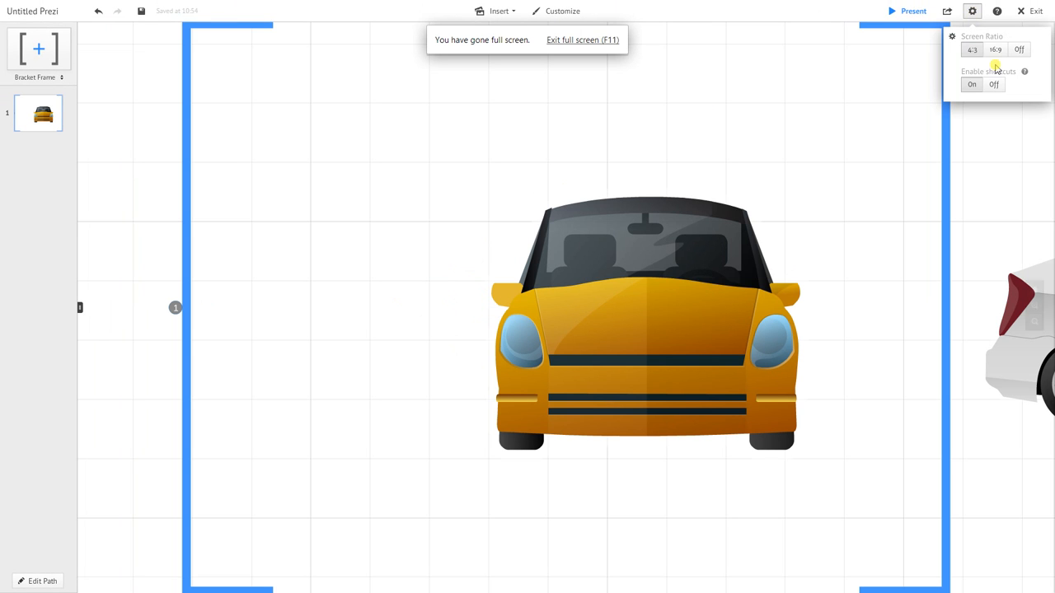
{"action": "left_click", "coordinate": [1016, 51]}
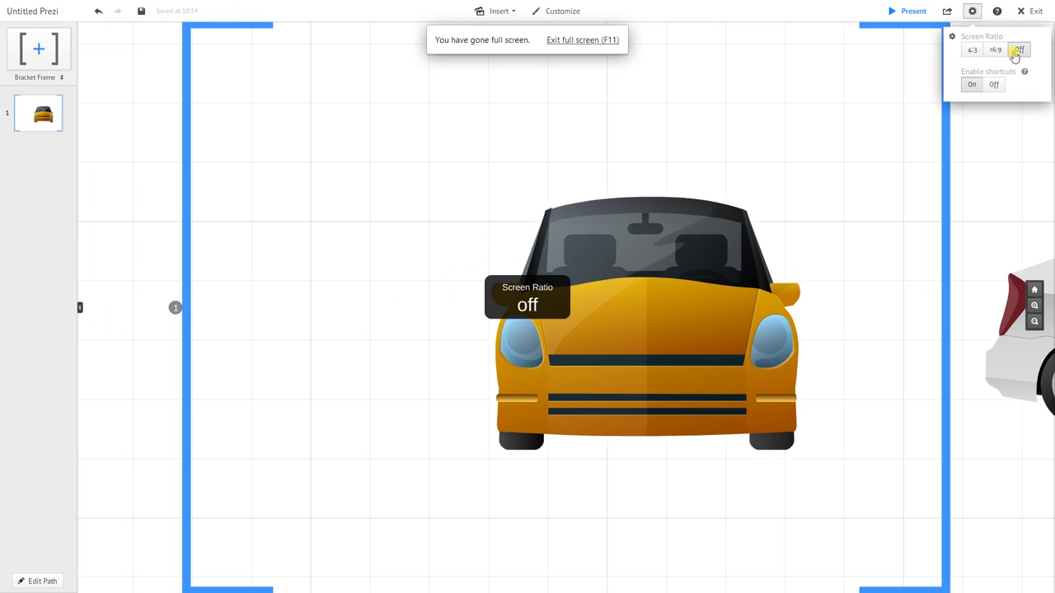
{"action": "left_click", "coordinate": [916, 13]}
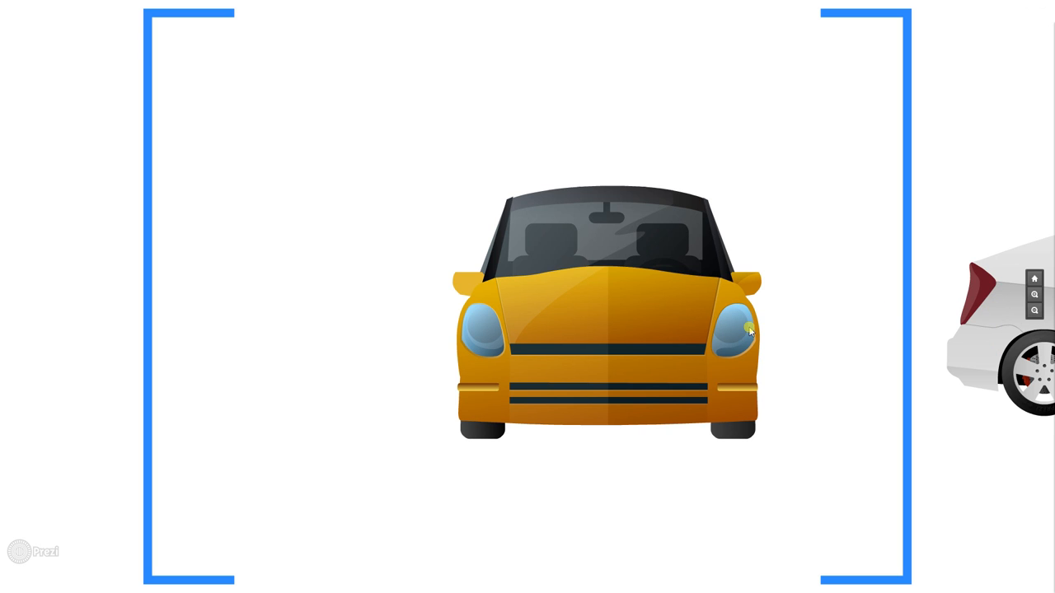
{"action": "key", "text": "Escape"}
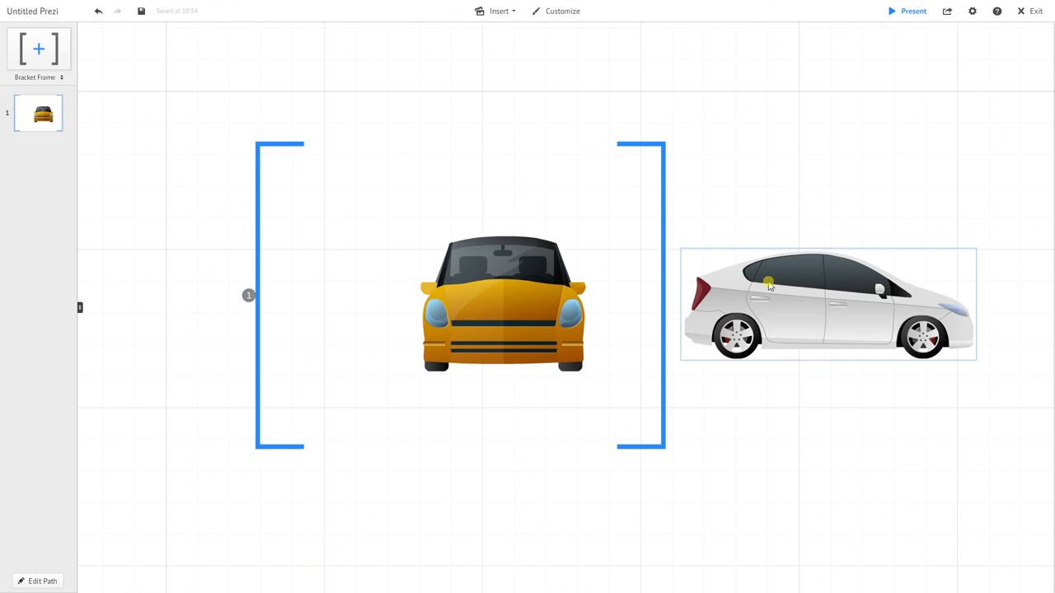
- Set the presentation's screen ratio to 16:9
{"action": "left_click", "coordinate": [973, 12]}
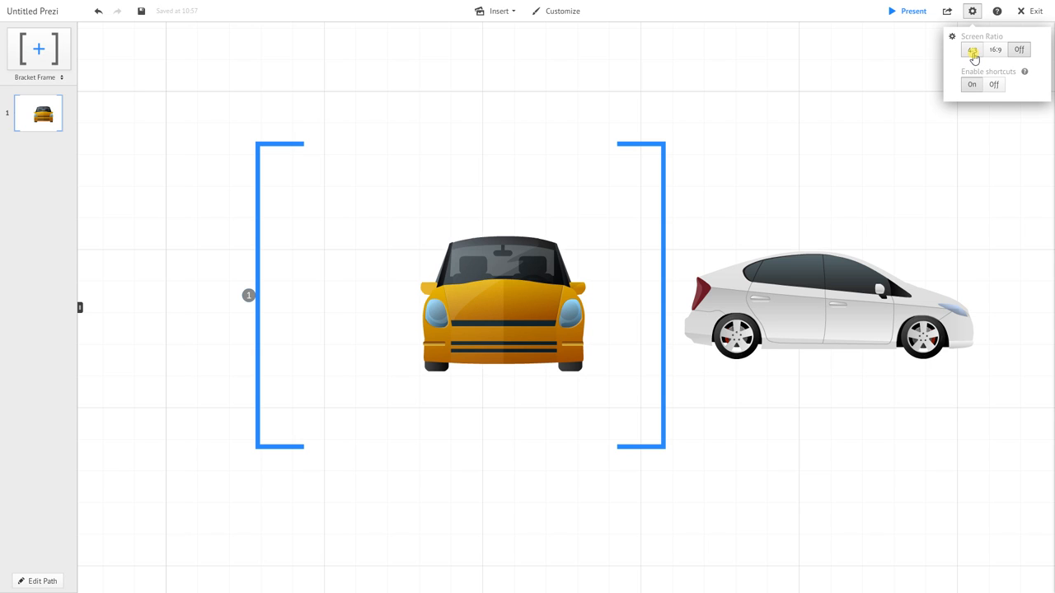
{"action": "left_click", "coordinate": [994, 53]}
{"action": "left_click", "coordinate": [996, 51]}
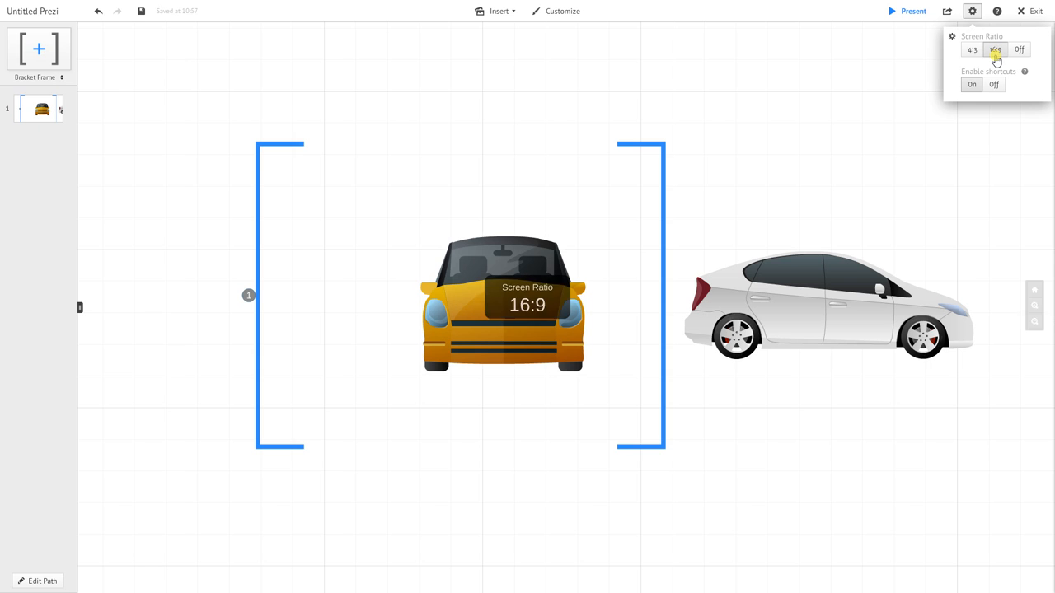
- Remove the old bracket frame around the orange car
{"action": "left_click", "coordinate": [652, 143]}
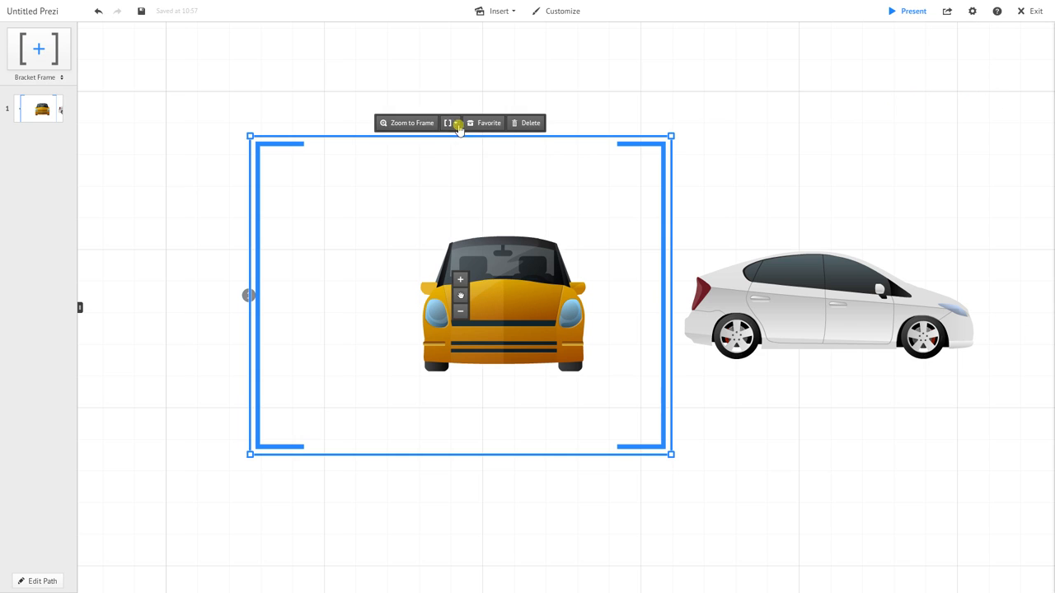
{"action": "left_click", "coordinate": [452, 124]}
{"action": "left_click", "coordinate": [465, 191]}
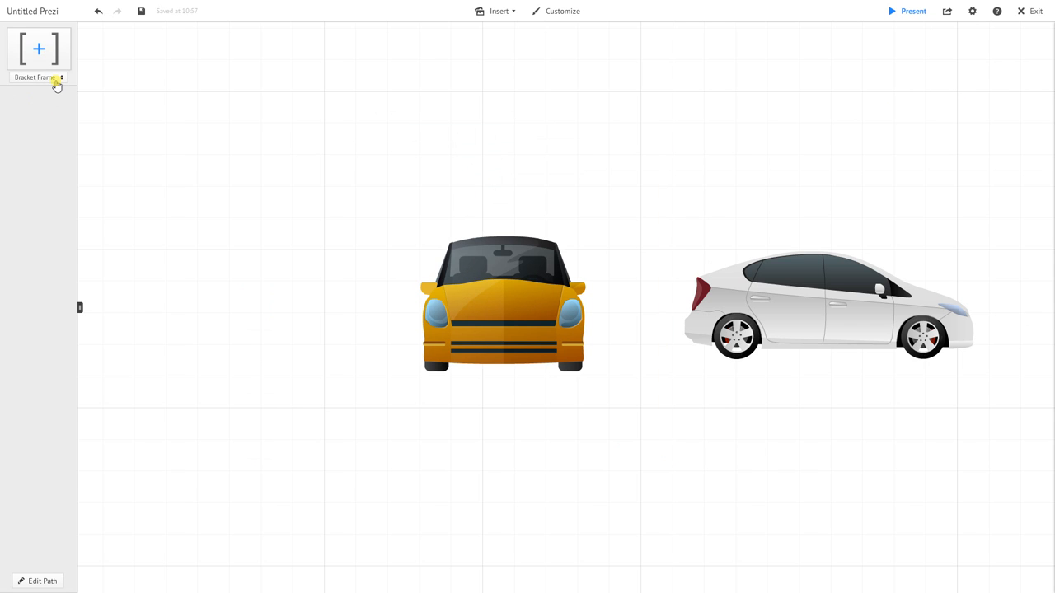
- Add a bracket frame to the canvas, enlarge it and center it around the orange car
{"action": "left_click", "coordinate": [57, 79]}
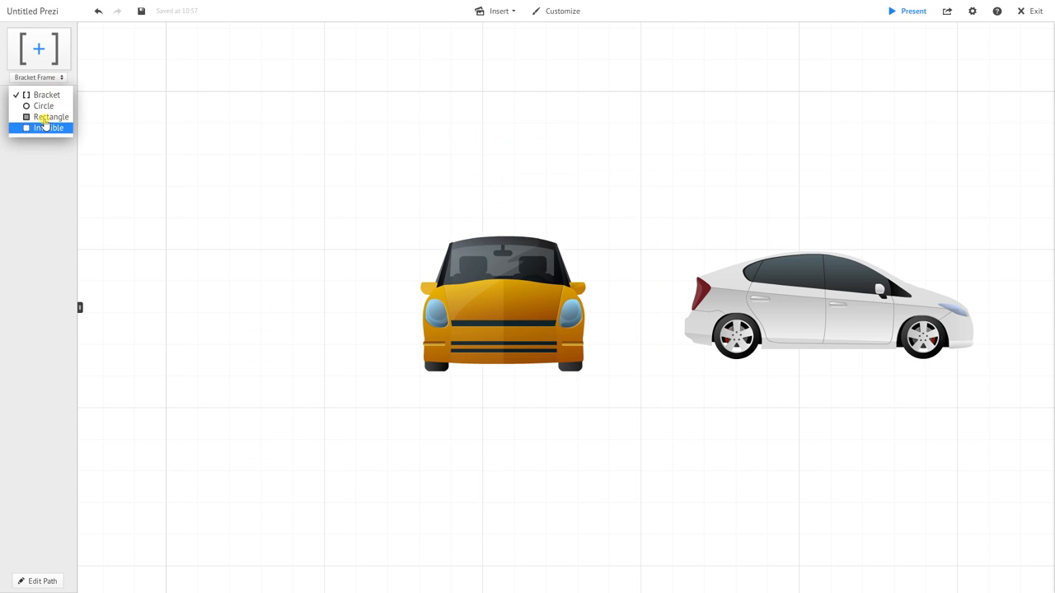
{"action": "left_click", "coordinate": [44, 94]}
{"action": "left_click", "coordinate": [46, 54]}
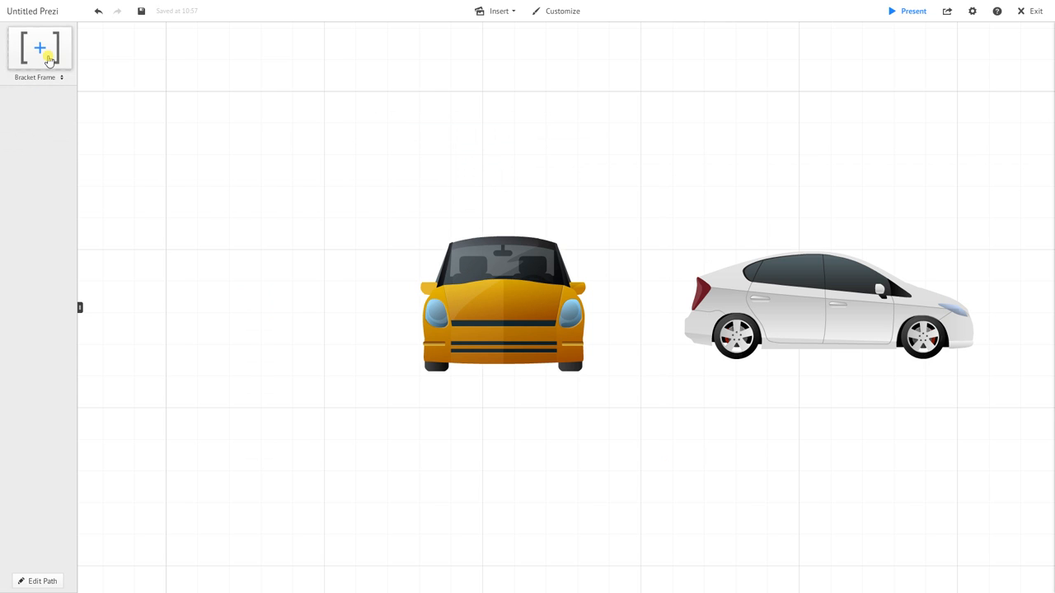
{"action": "left_click", "coordinate": [165, 99]}
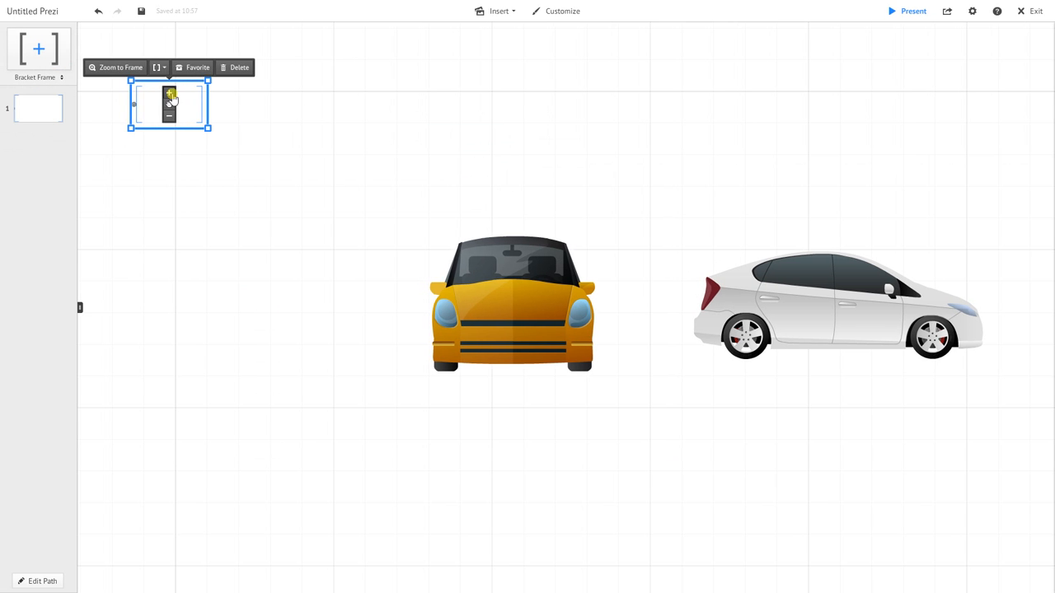
{"action": "left_click", "coordinate": [164, 96]}
{"action": "left_click_drag", "start_coordinate": [169, 105], "coordinate": [598, 344]}
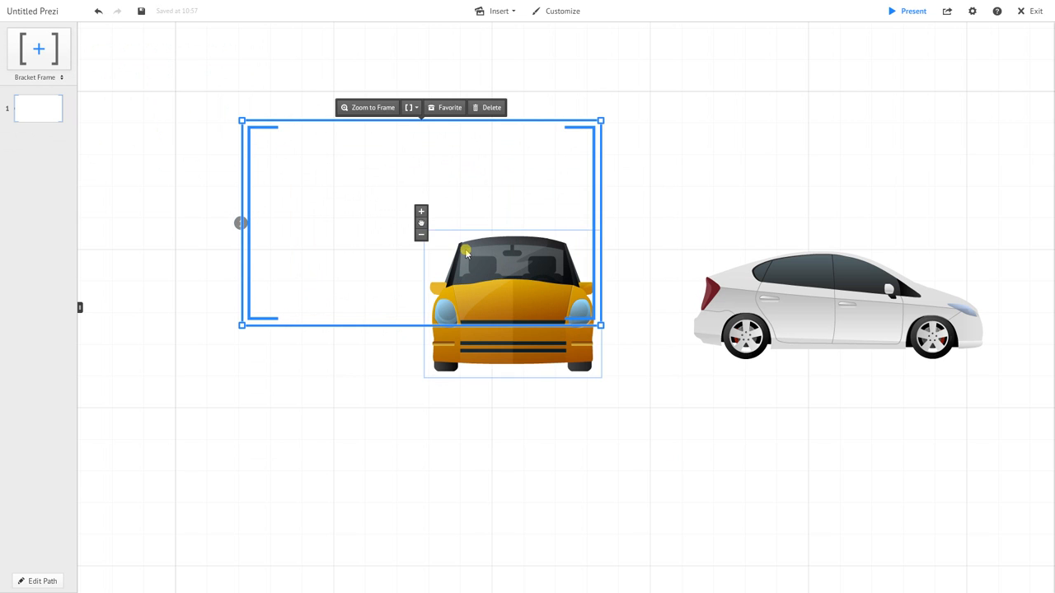
{"action": "left_click_drag", "start_coordinate": [423, 223], "coordinate": [525, 303]}
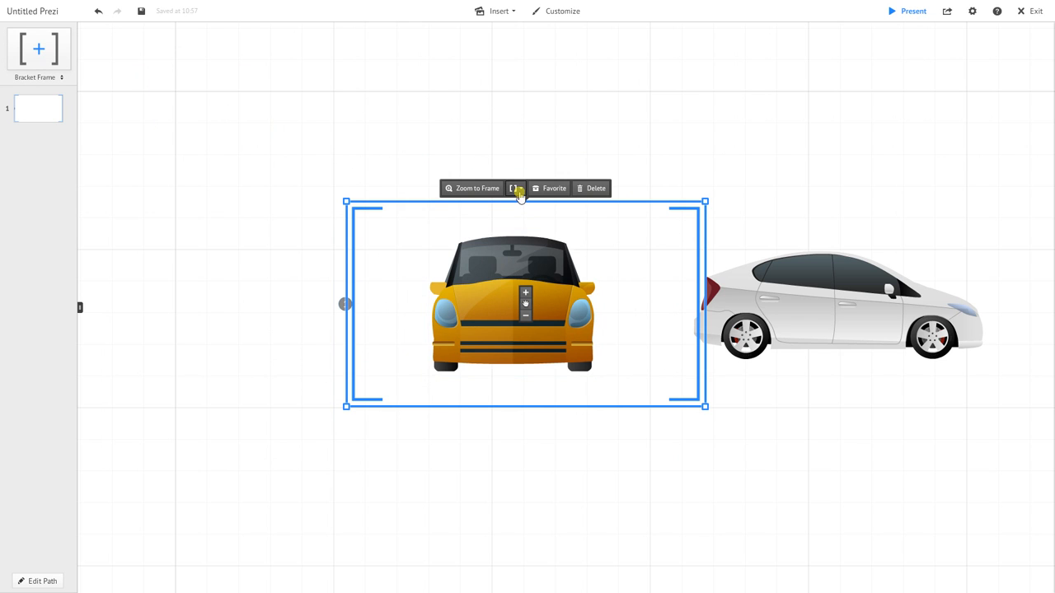
- Remove the widescreen bracket frame from around the orange car
{"action": "left_click", "coordinate": [516, 190]}
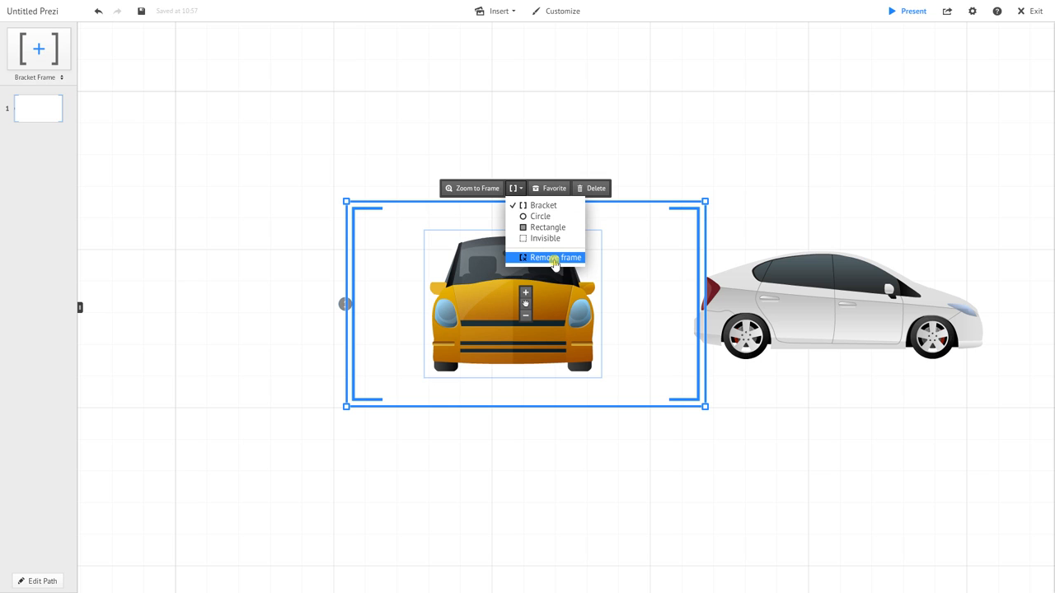
{"action": "left_click", "coordinate": [554, 258]}
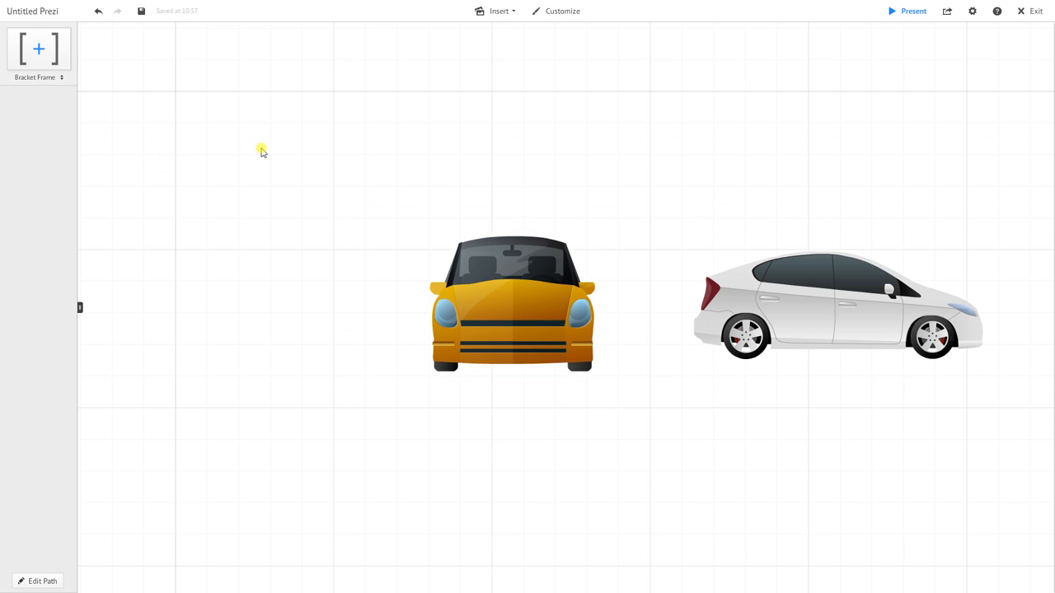
{"action": "left_click_drag", "start_coordinate": [299, 165], "coordinate": [304, 169]}
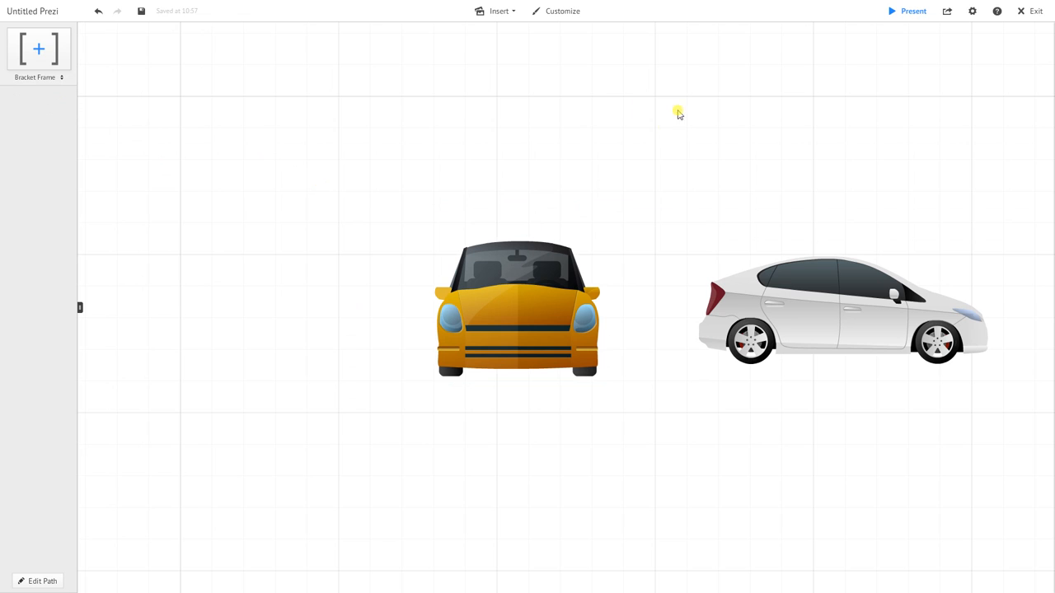
- Set shortcuts to On and draw a 16:9 bracket frame around the orange car
{"action": "left_click", "coordinate": [973, 12]}
{"action": "left_click", "coordinate": [974, 86]}
{"action": "left_click_drag", "start_coordinate": [309, 178], "coordinate": [475, 320]}
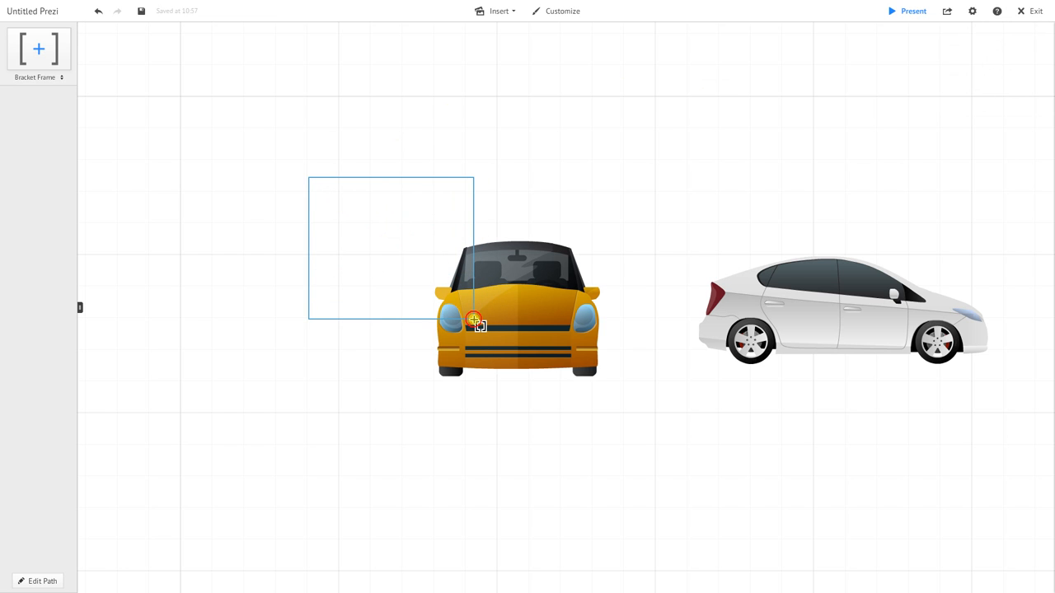
{"action": "left_click_drag", "start_coordinate": [474, 319], "coordinate": [629, 453]}
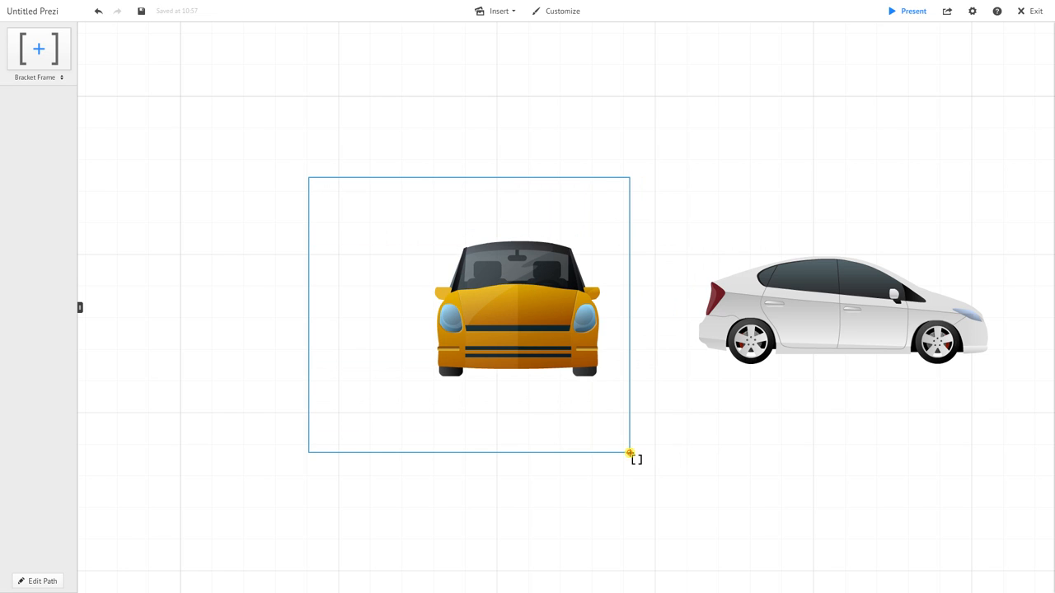
{"action": "left_click", "coordinate": [629, 453]}
{"action": "left_click", "coordinate": [629, 452]}
{"action": "left_click_drag", "start_coordinate": [630, 453], "coordinate": [508, 295]}
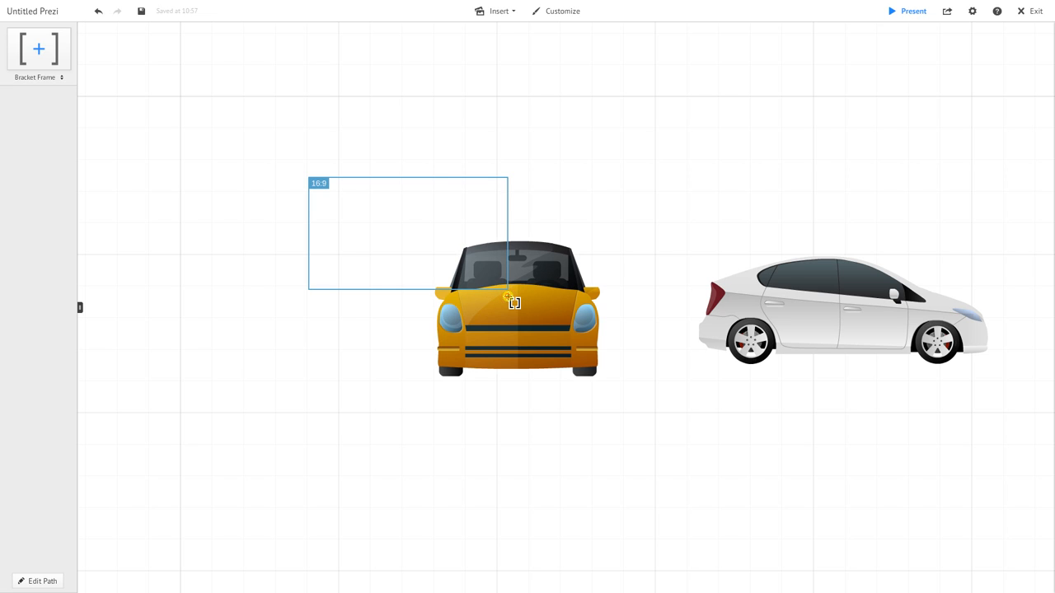
{"action": "left_click_drag", "start_coordinate": [508, 296], "coordinate": [692, 405]}
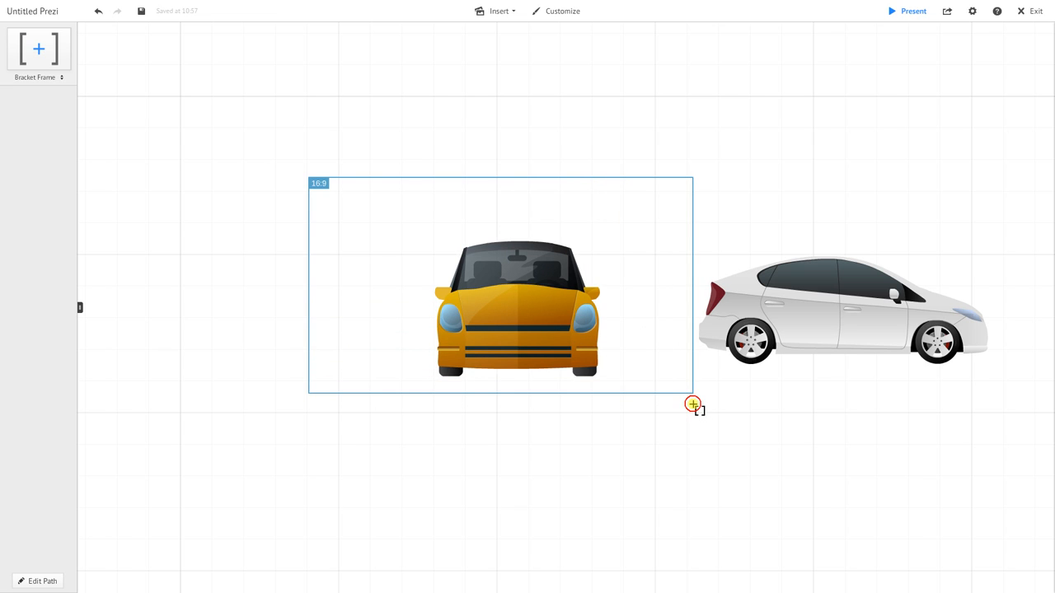
{"action": "left_click", "coordinate": [693, 404]}
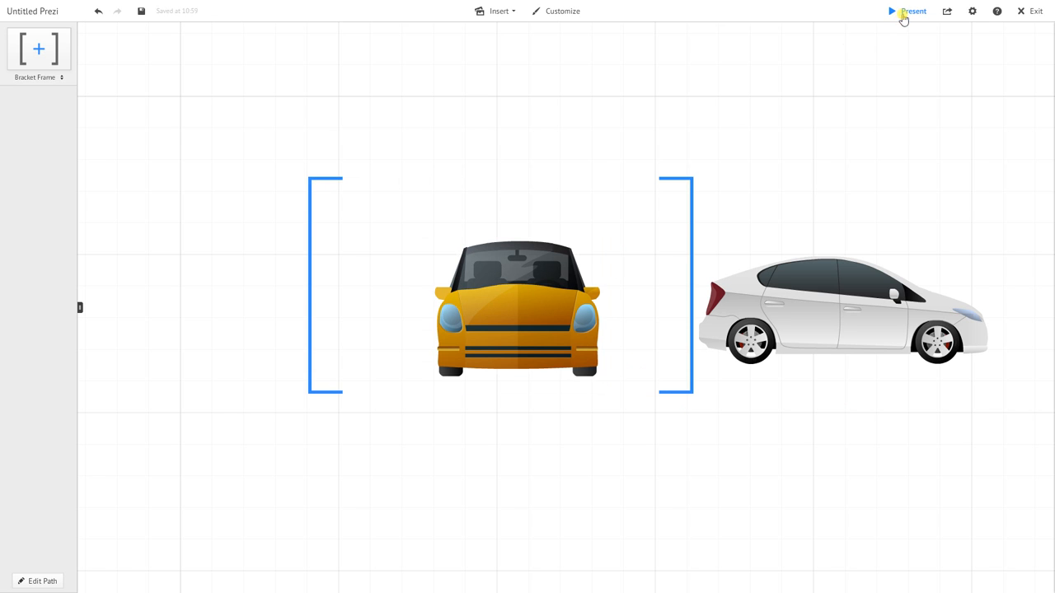
- Add the orange car's bracket frame to the path as its first step
{"action": "left_click", "coordinate": [20, 580]}
{"action": "left_click", "coordinate": [330, 364]}
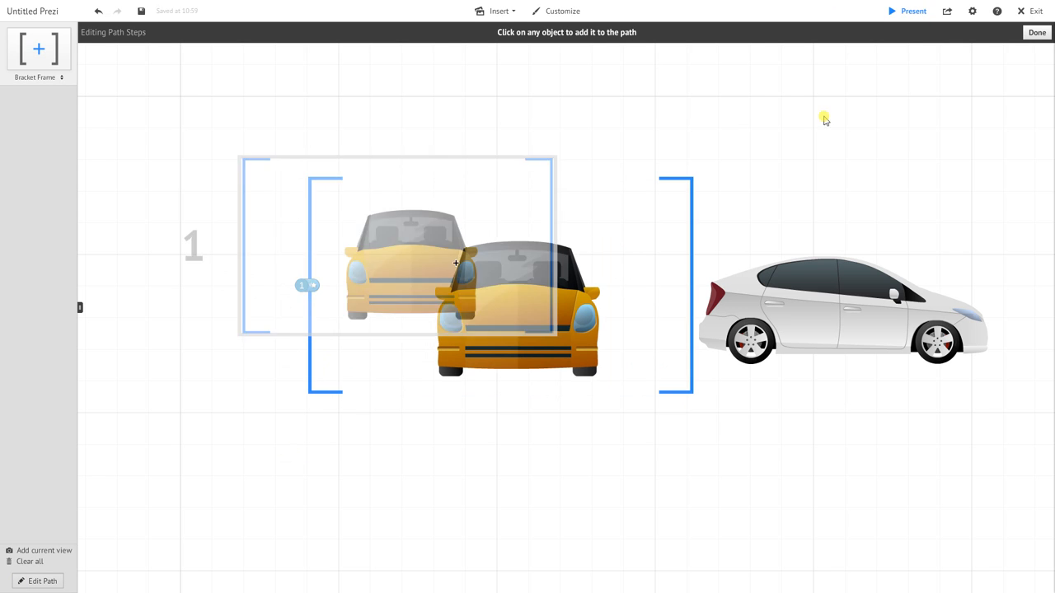
- Finish editing the path and preview the orange car's bracket frame in full-screen presentation mode
{"action": "left_click", "coordinate": [1032, 33]}
{"action": "left_click", "coordinate": [889, 14]}
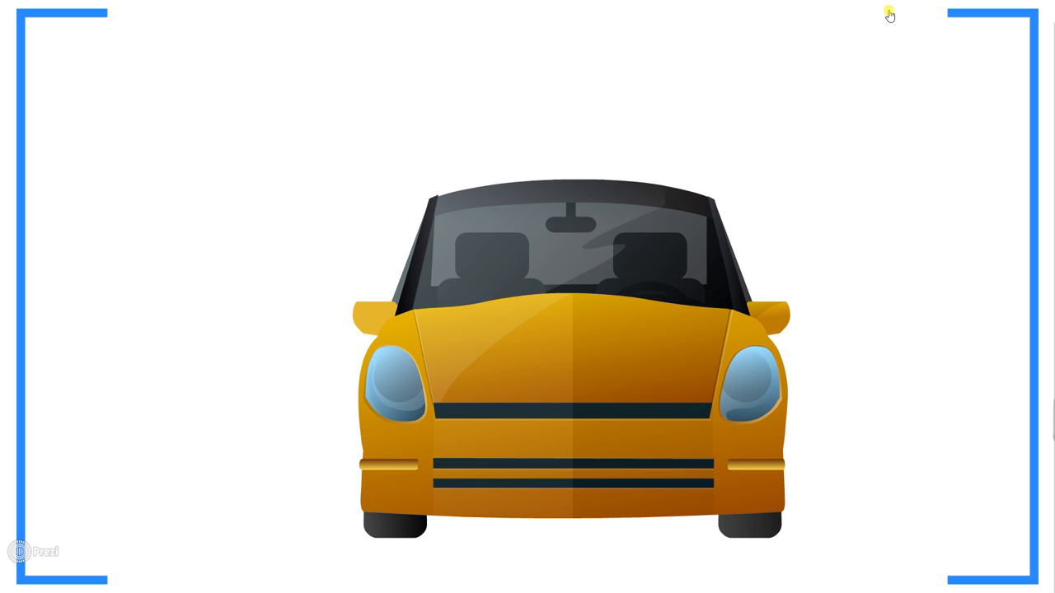
{"action": "key", "text": "Escape"}
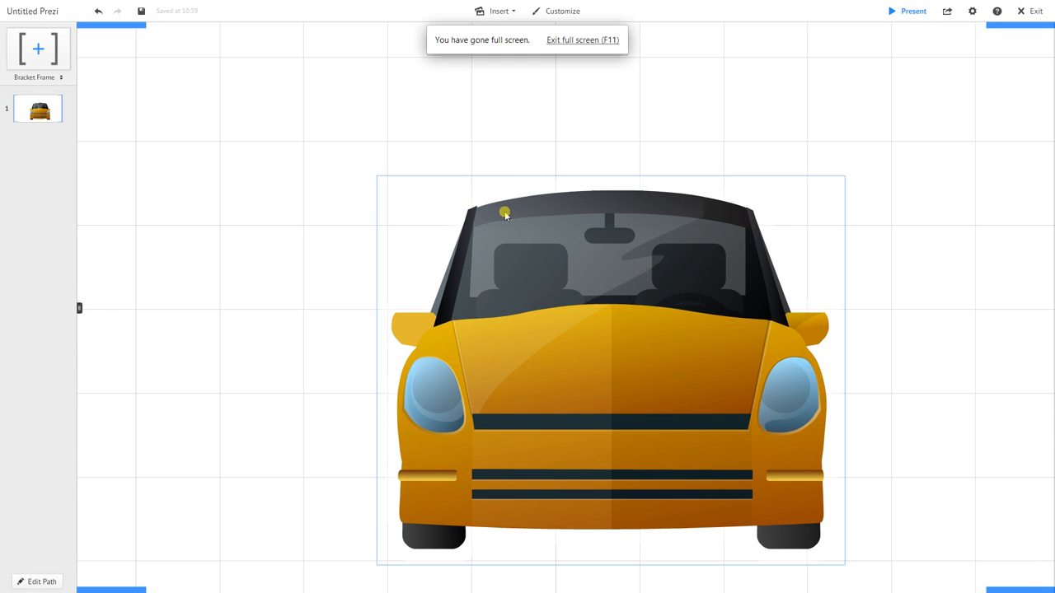
- Add a rectangle frame around the white car, directly beside the orange car's bracket frame
{"action": "scroll", "coordinate": [343, 198], "scroll_direction": "down", "scroll_amount": 4}
{"action": "scroll", "coordinate": [683, 381], "scroll_direction": "down", "scroll_amount": 4}
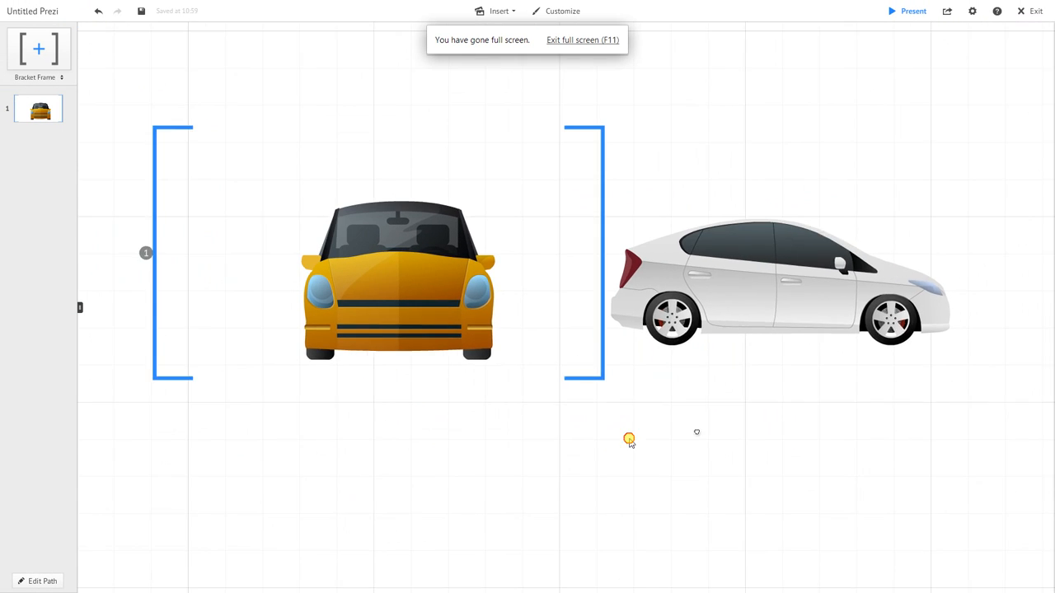
{"action": "left_click", "coordinate": [59, 78]}
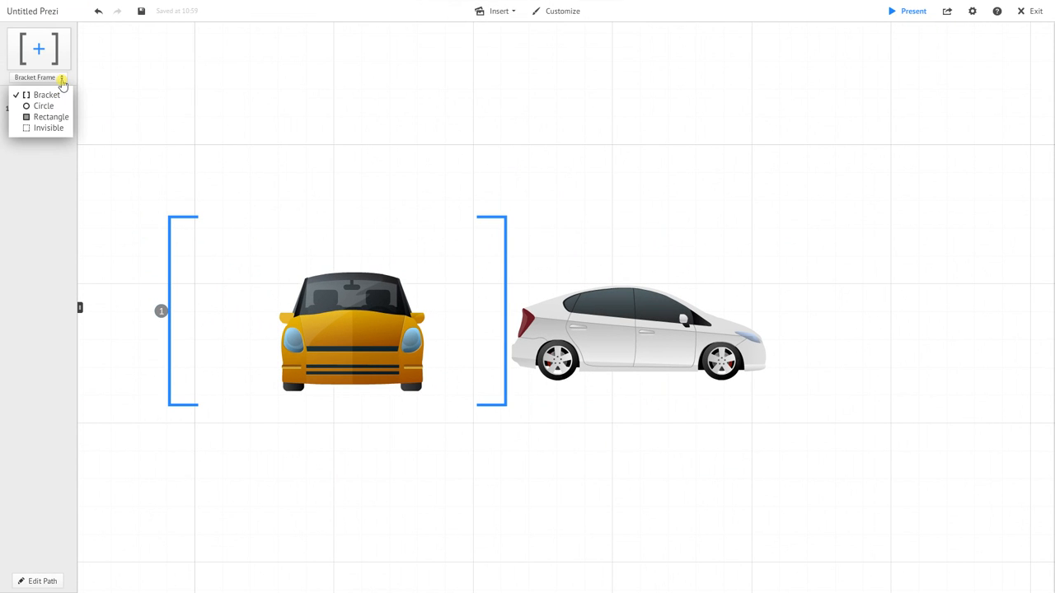
{"action": "left_click", "coordinate": [51, 117]}
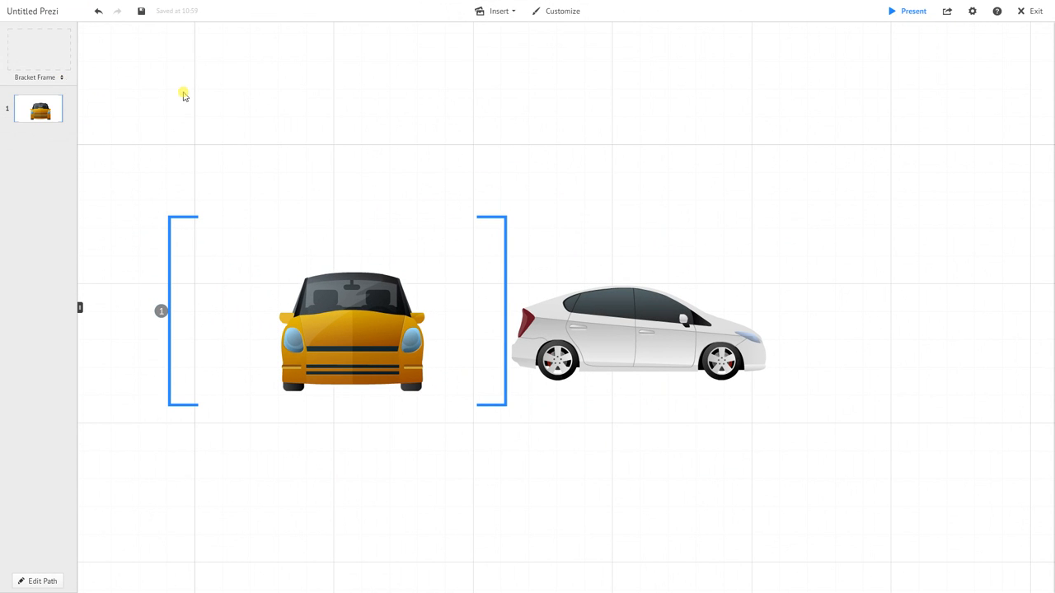
{"action": "left_click_drag", "start_coordinate": [44, 61], "coordinate": [693, 311]}
{"action": "left_click", "coordinate": [168, 92]}
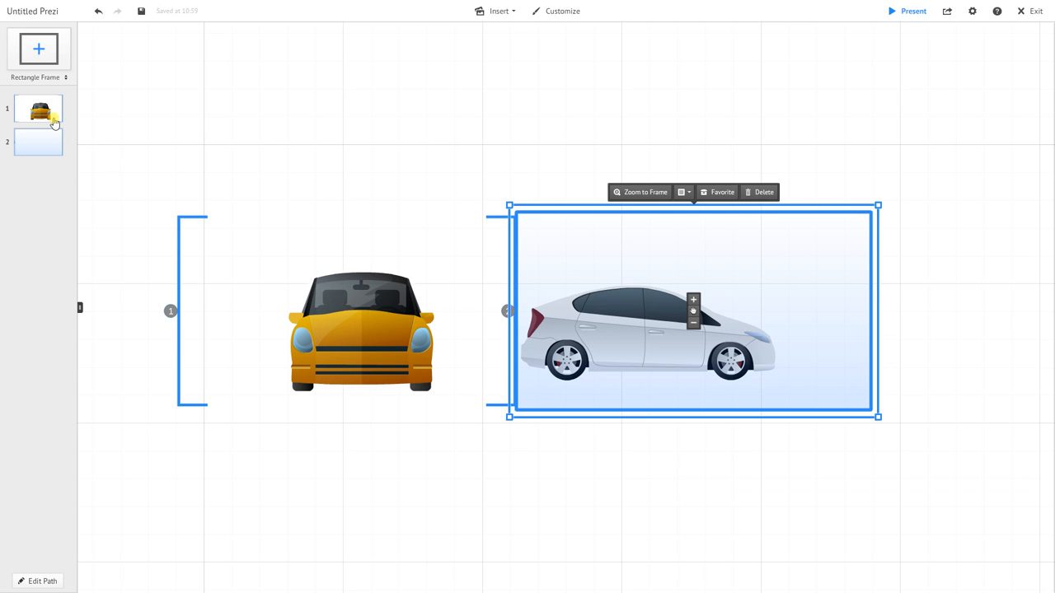
- Present the path from the orange car's frame, advance to the white car's frame and return to the orange car
{"action": "left_click", "coordinate": [51, 120]}
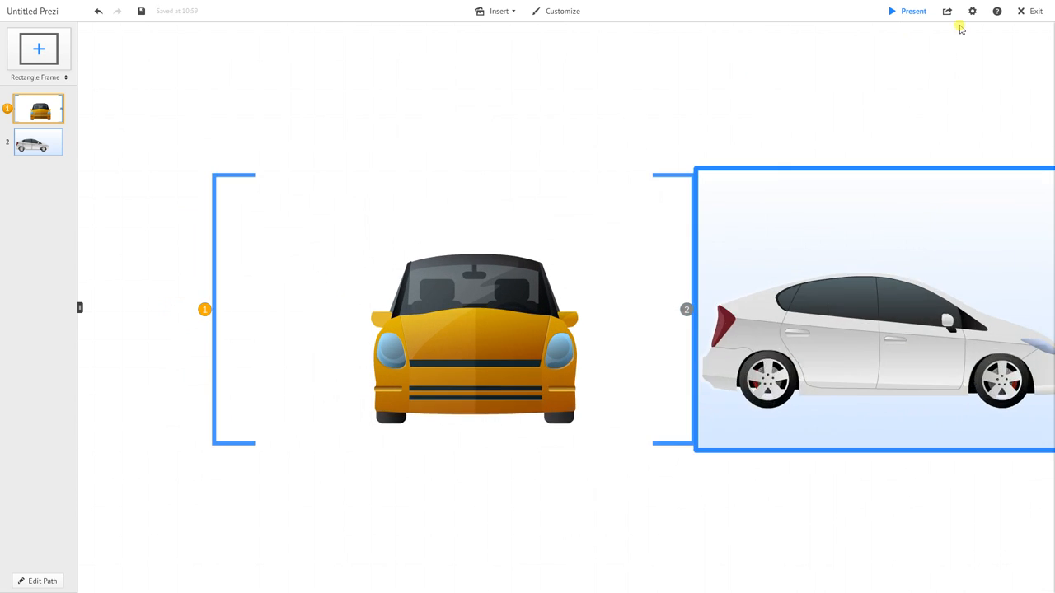
{"action": "left_click", "coordinate": [912, 15]}
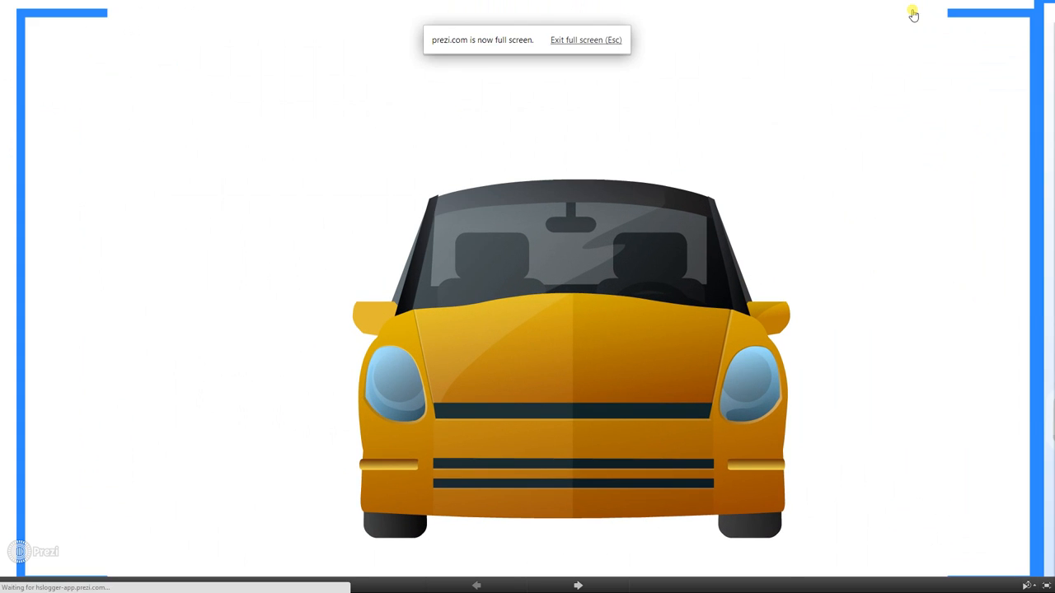
{"action": "key", "text": "Right"}
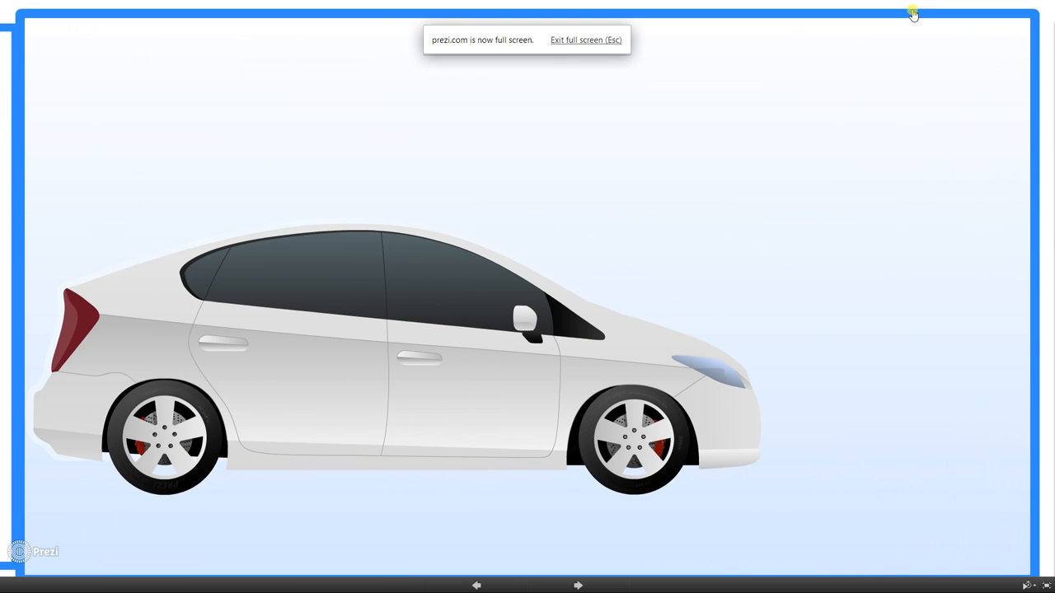
{"action": "key", "text": "Left"}
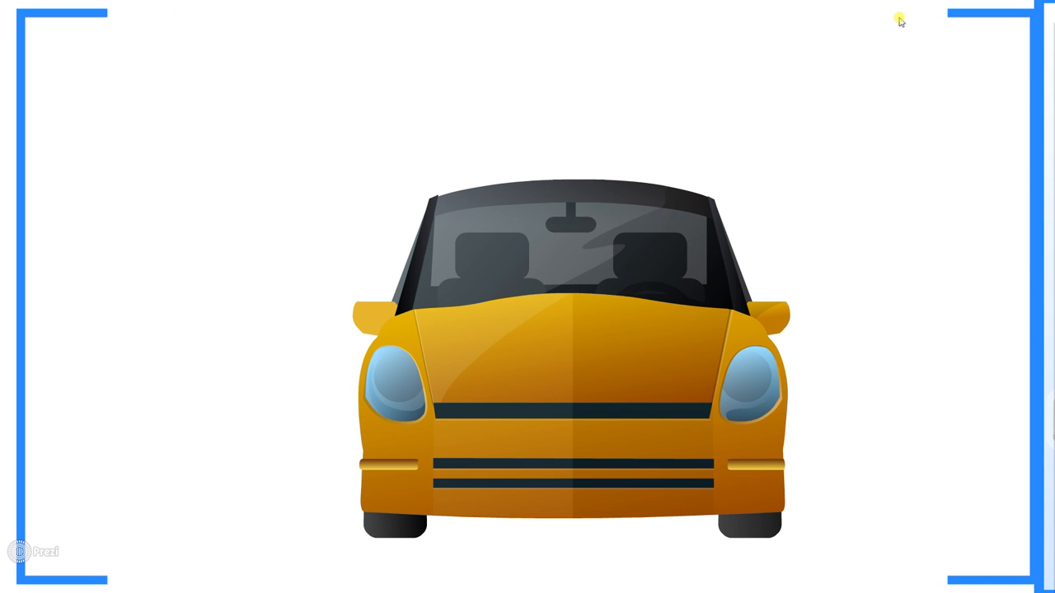
{"action": "key", "text": "Escape"}
- Open the prezi's settings for screen ratio and shortcuts
{"action": "scroll", "coordinate": [394, 240], "scroll_direction": "down", "scroll_amount": 5}
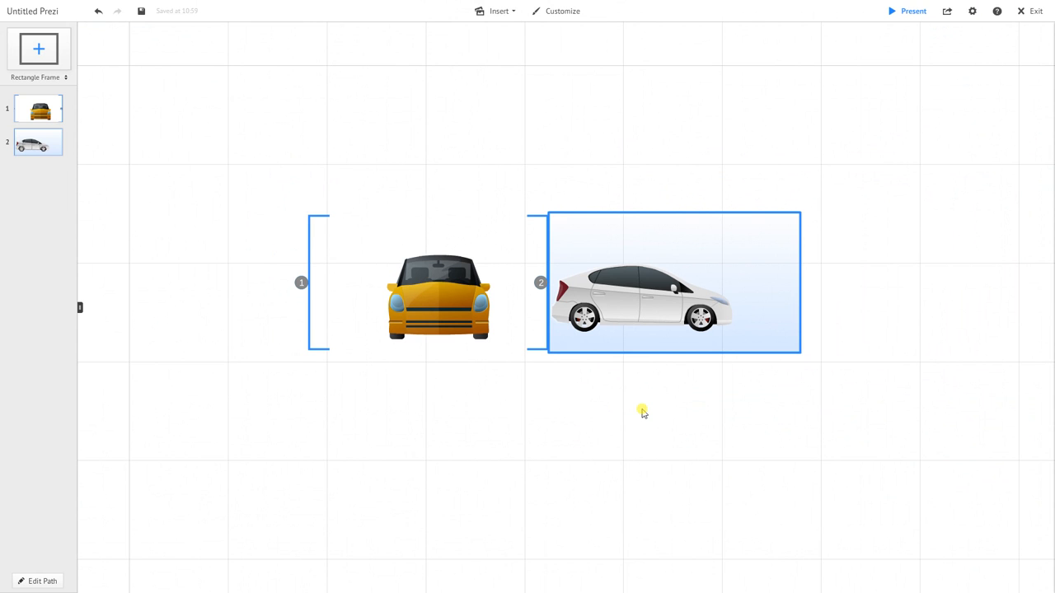
{"action": "left_click", "coordinate": [972, 12]}
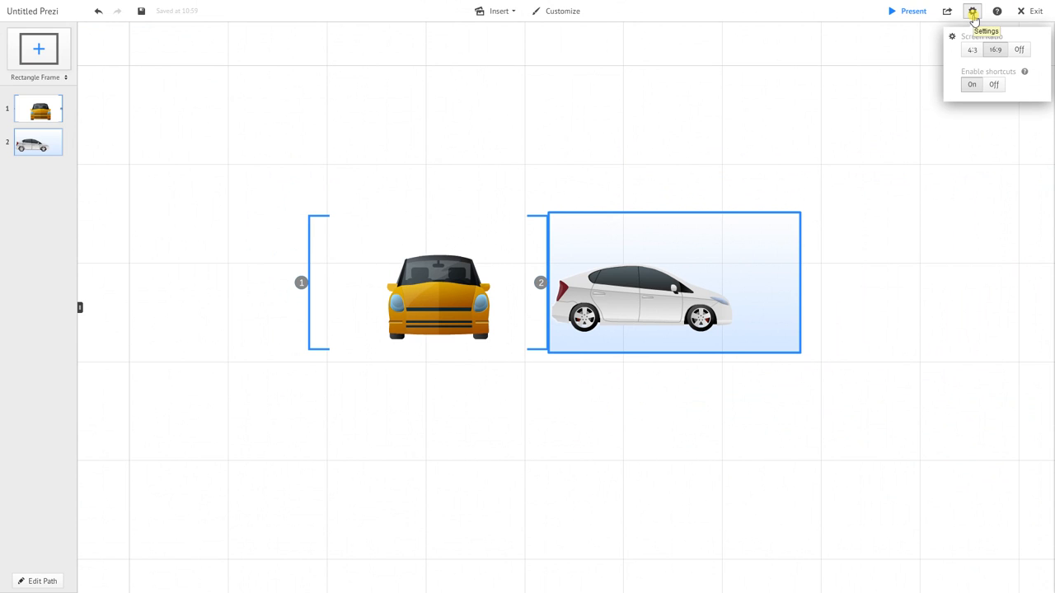